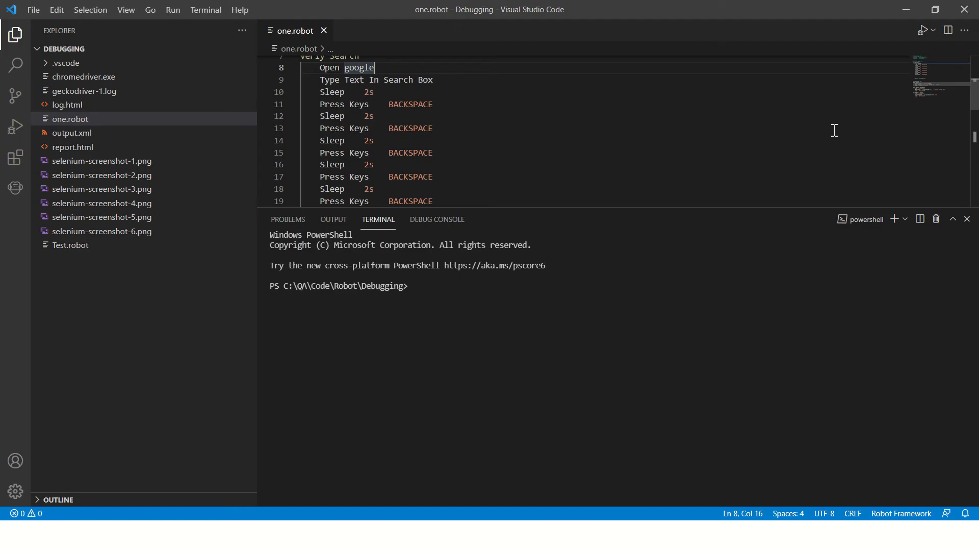
scroll(419, 77, up, 3)
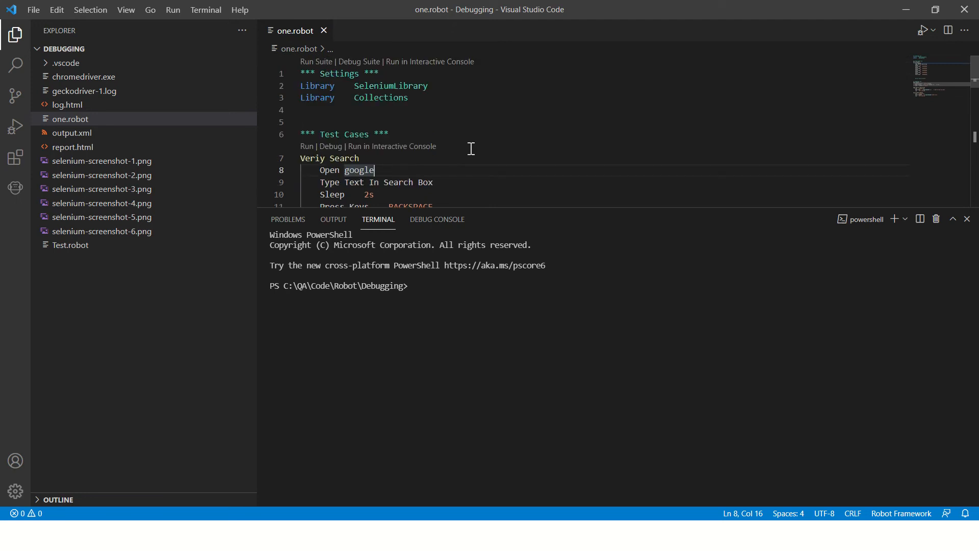
Debug the Veriy Search test and read the SessionNotCreatedException: ChromeDriver supports Chrome 91, browser is 95
click(306, 146)
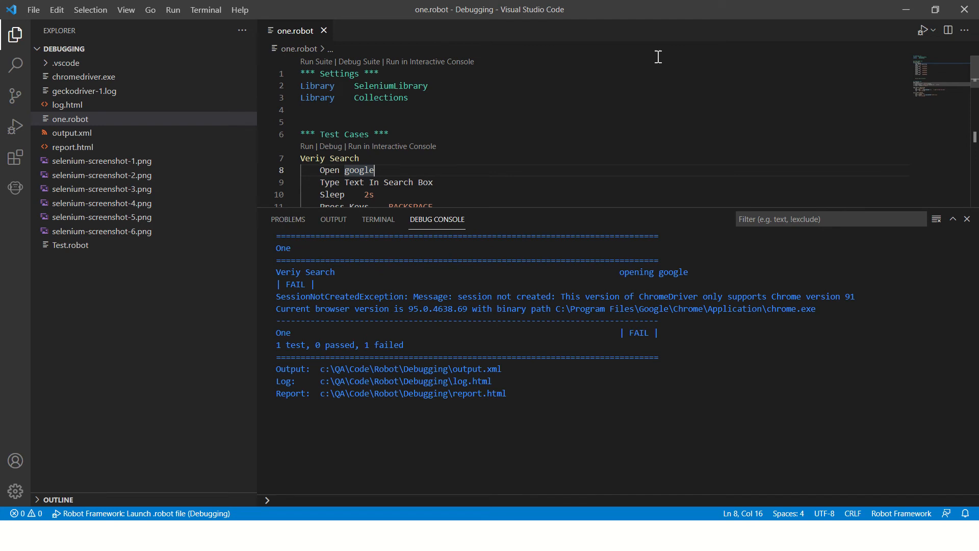
click(276, 296)
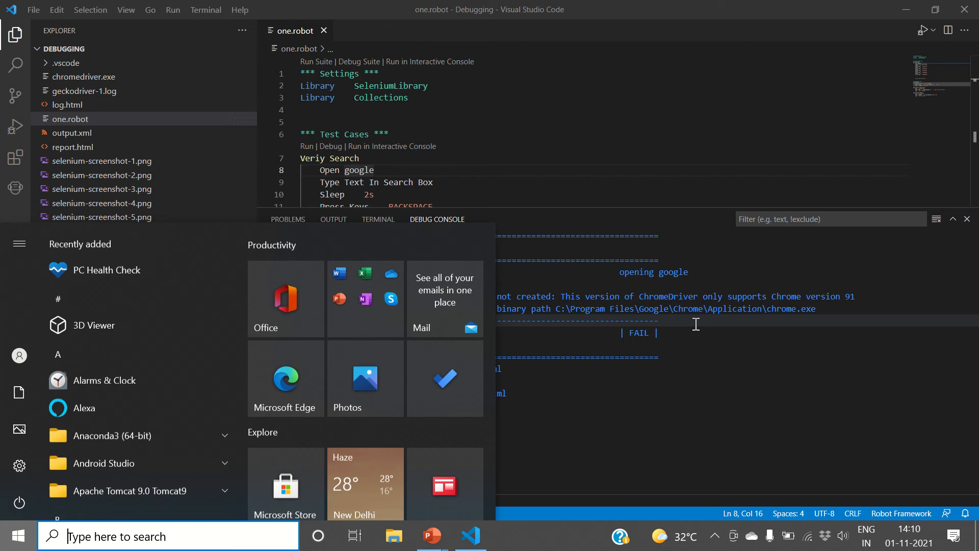
text(chr)
Launch Chrome, confirm version 95.0.4638.69 under Help > About Google Chrome, and add a blank tab
key(Return)
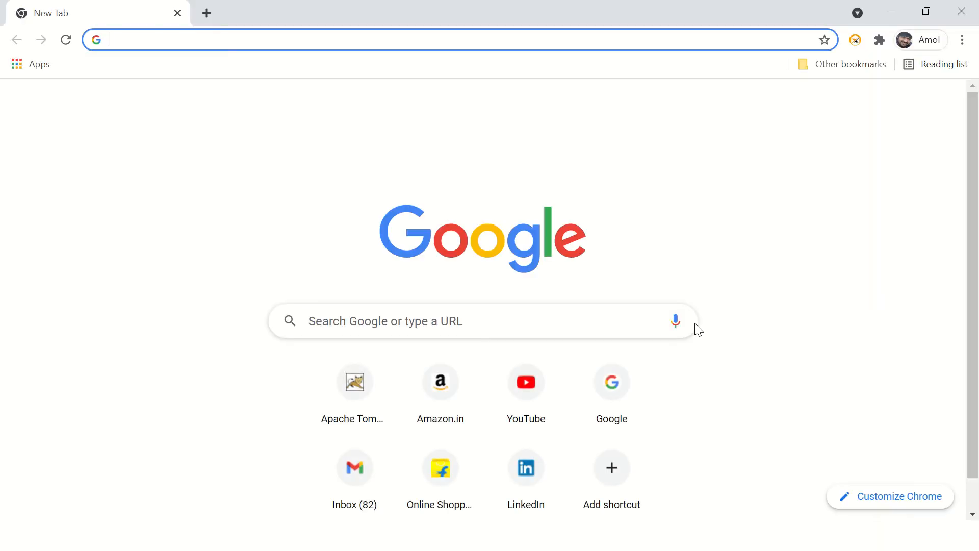
click(963, 40)
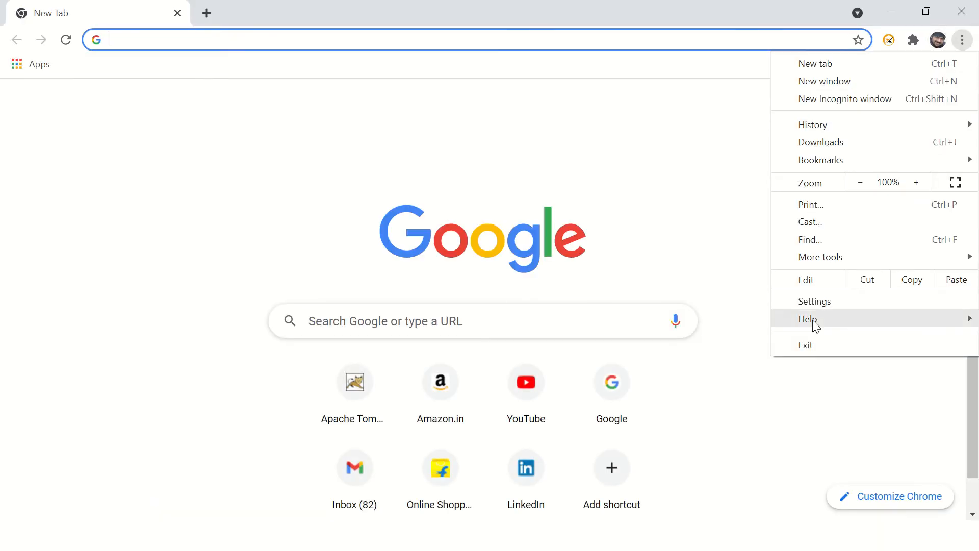
mouse_move(809, 320)
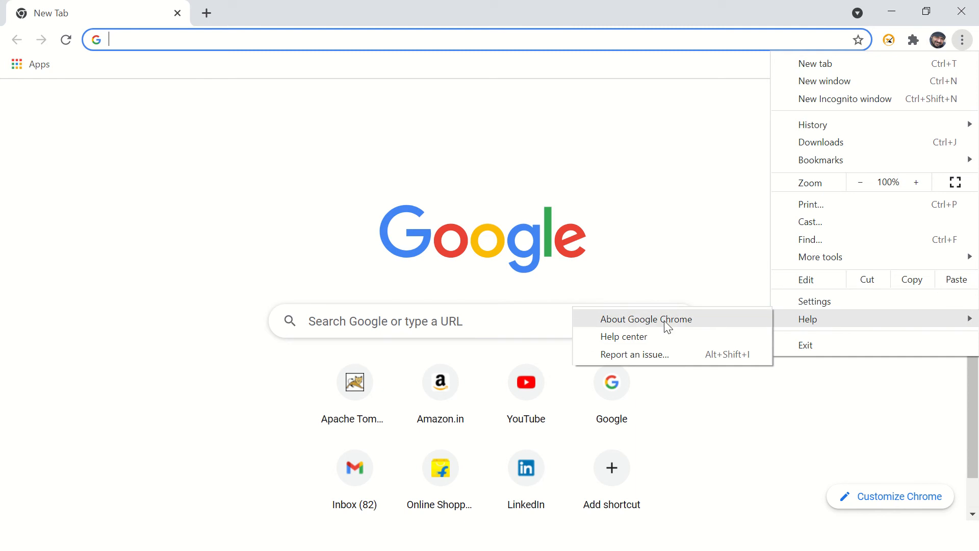
click(666, 327)
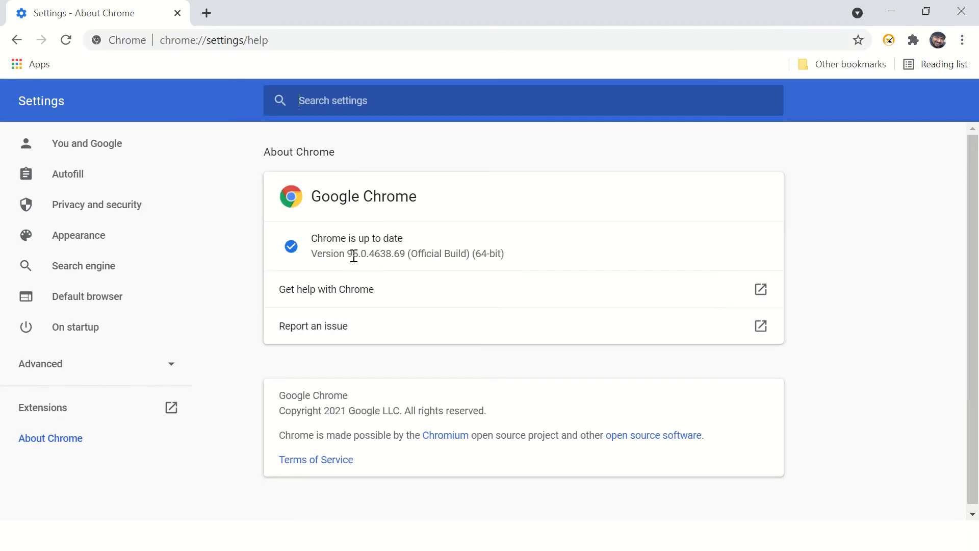
double_click(354, 256)
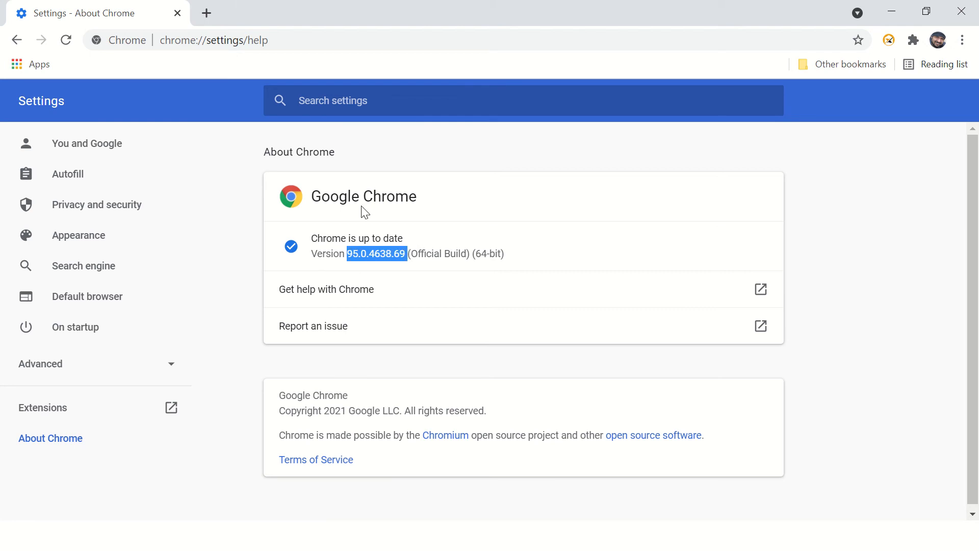
click(206, 13)
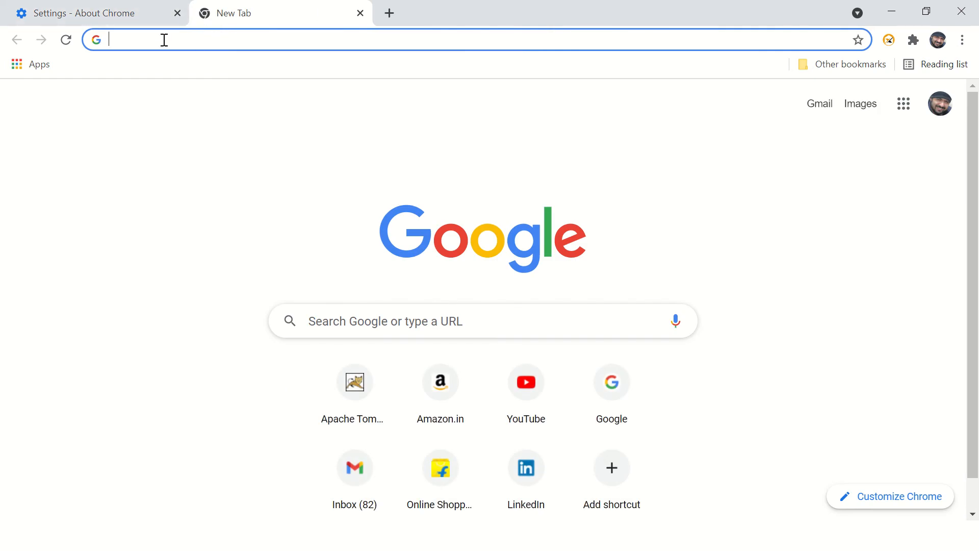
Search Google for 'download chromedriver' and open the first ChromeDriver - Downloads result
click(132, 23)
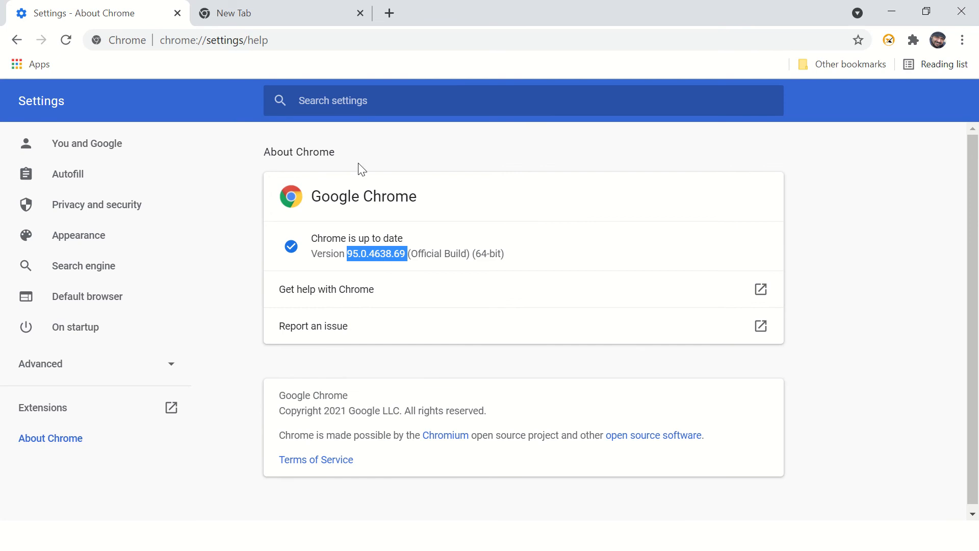
click(250, 13)
click(241, 40)
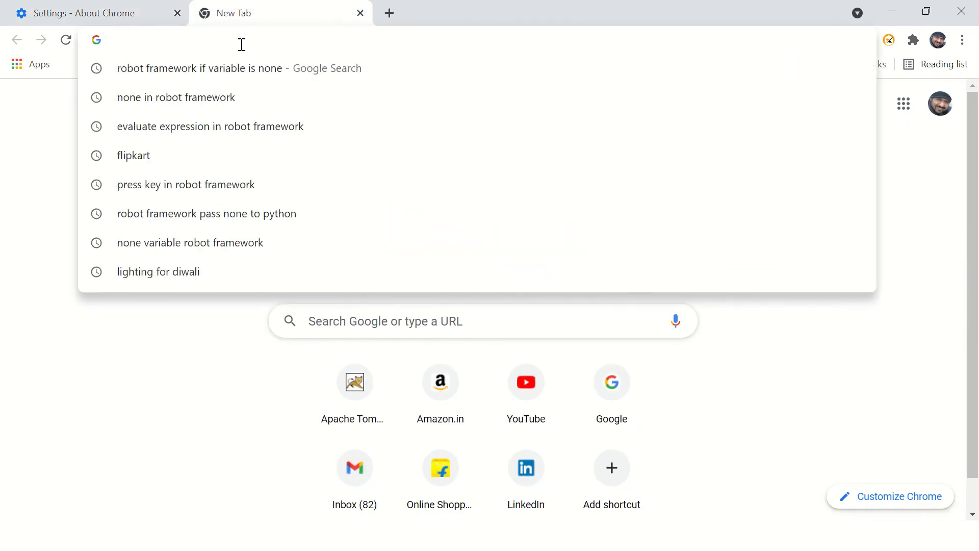
text(downl)
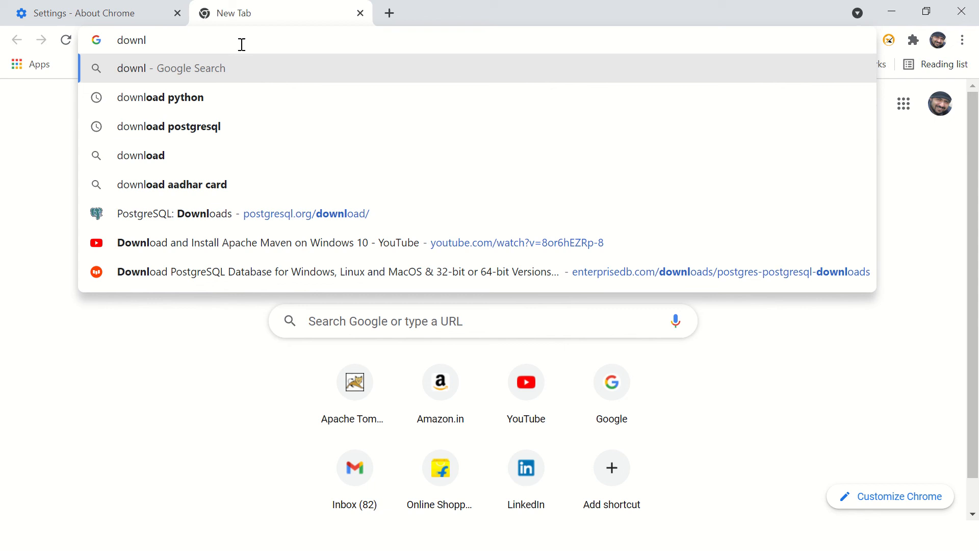
key(BackSpace)
text(load )
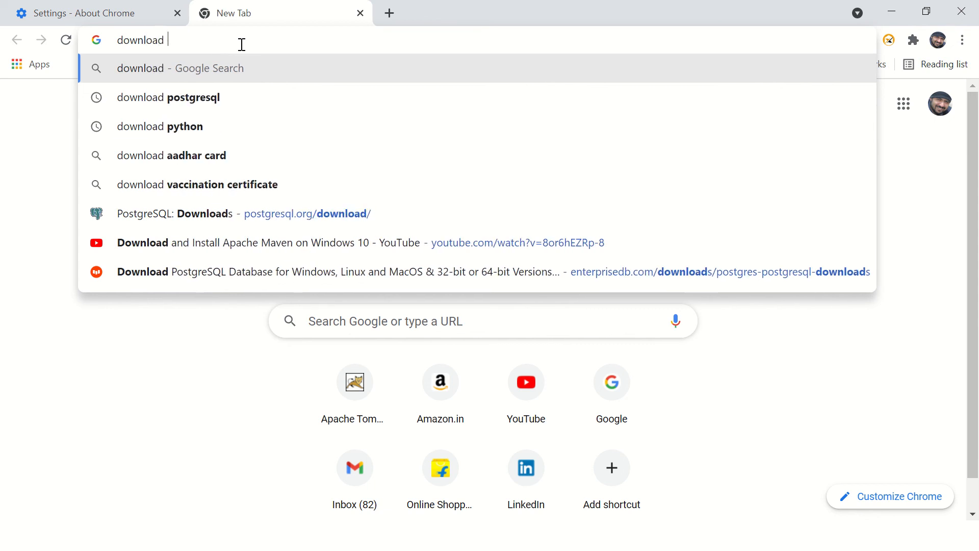
text(chrom)
key(Down)
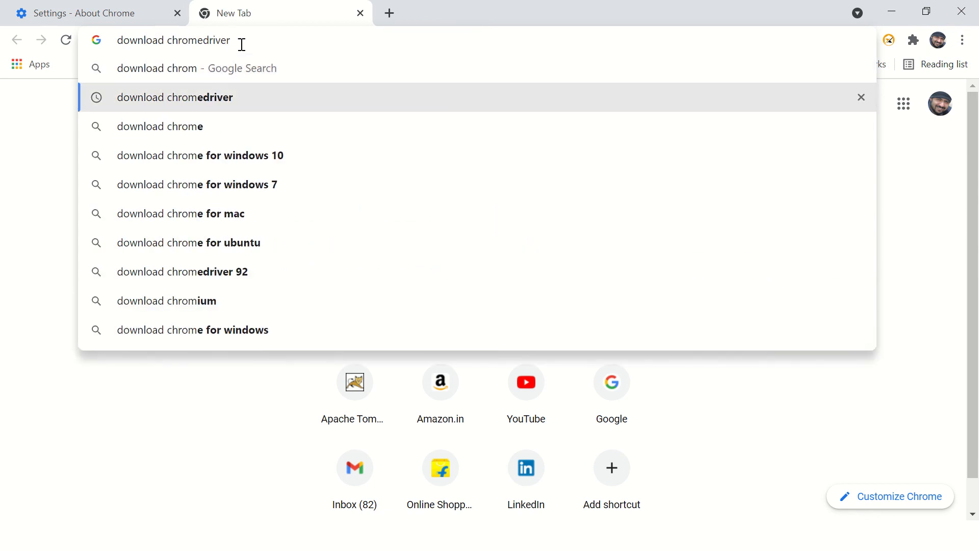
key(Return)
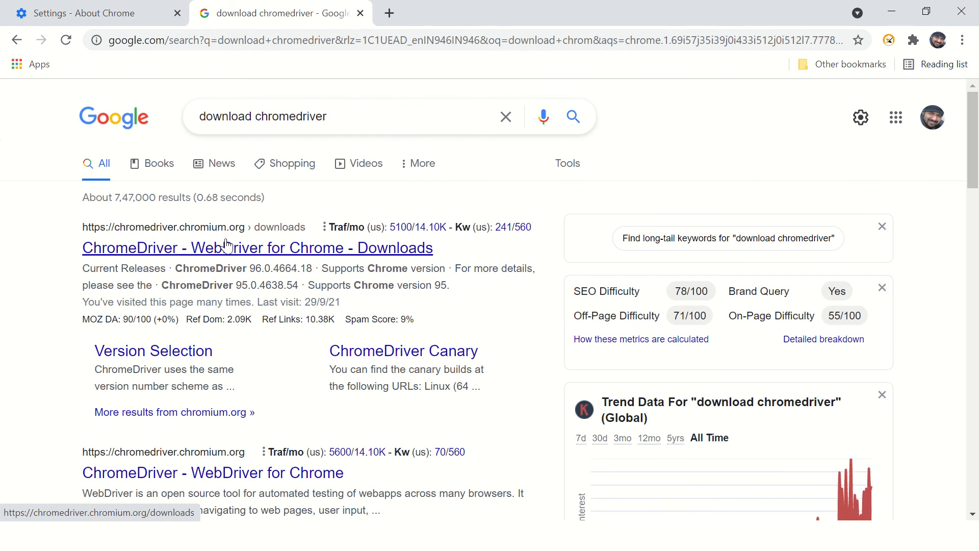
click(175, 250)
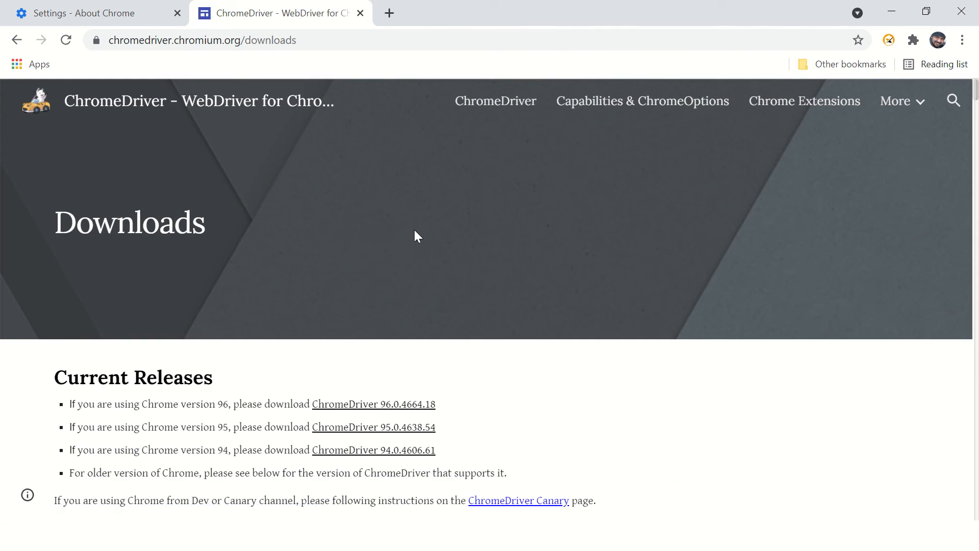
scroll(414, 229, down, 1)
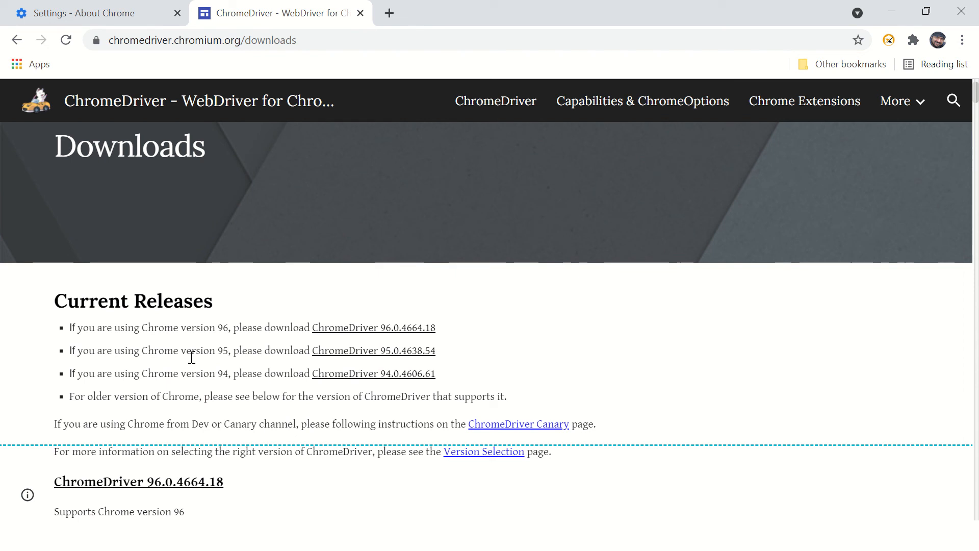
Download chromedriver_win32.zip for ChromeDriver 95.0.4638.54 and show it in the Downloads folder
click(415, 356)
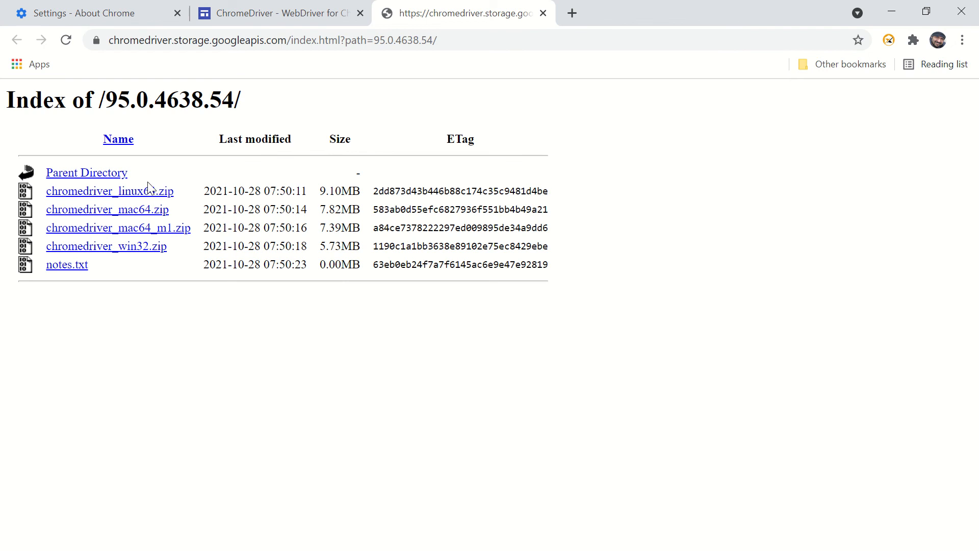
click(132, 247)
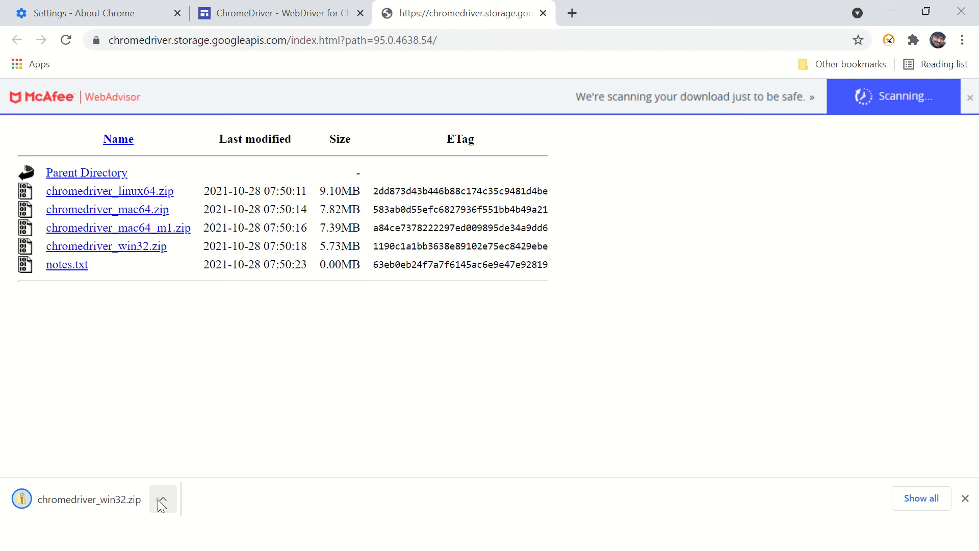
click(163, 499)
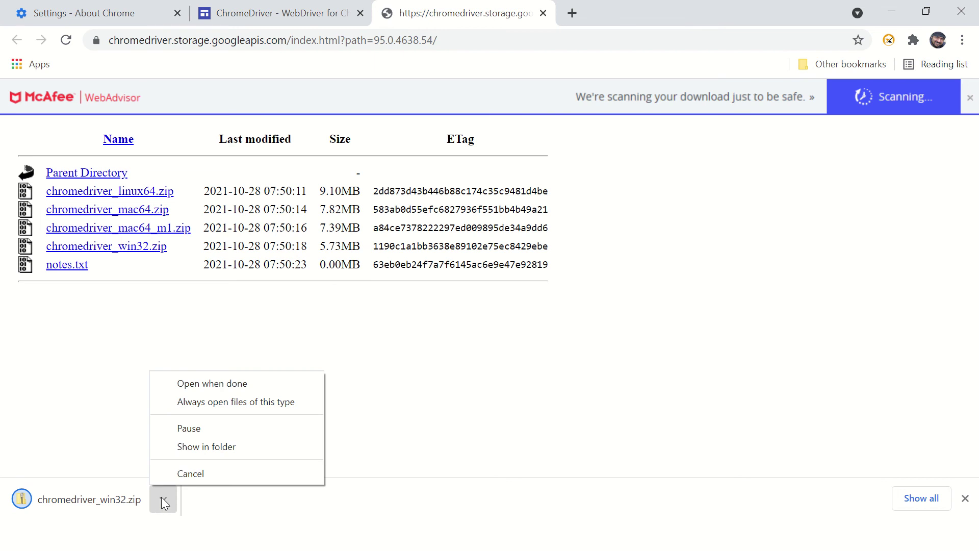
click(219, 450)
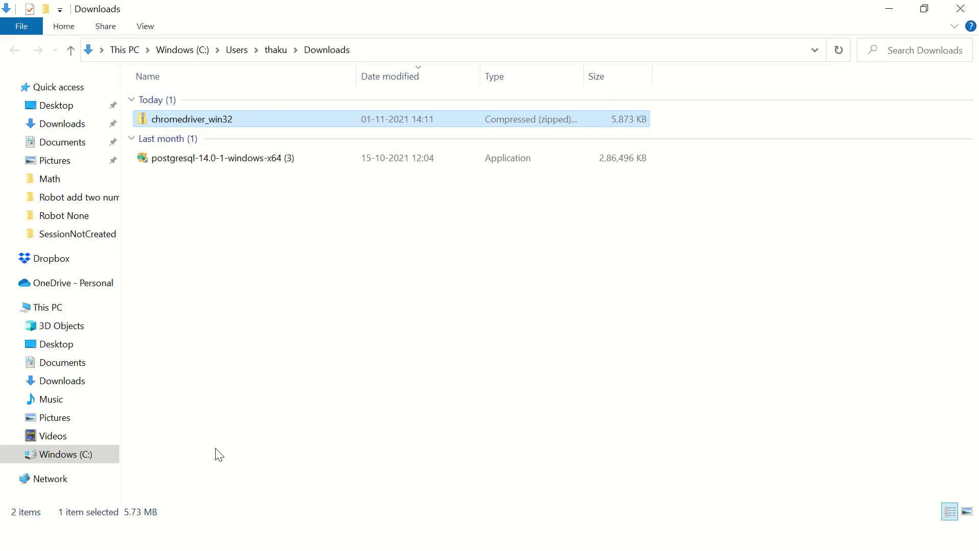
Extract the zip into Downloads\chromedriver_win32 and bring Visual Studio Code back to the front
right_click(189, 121)
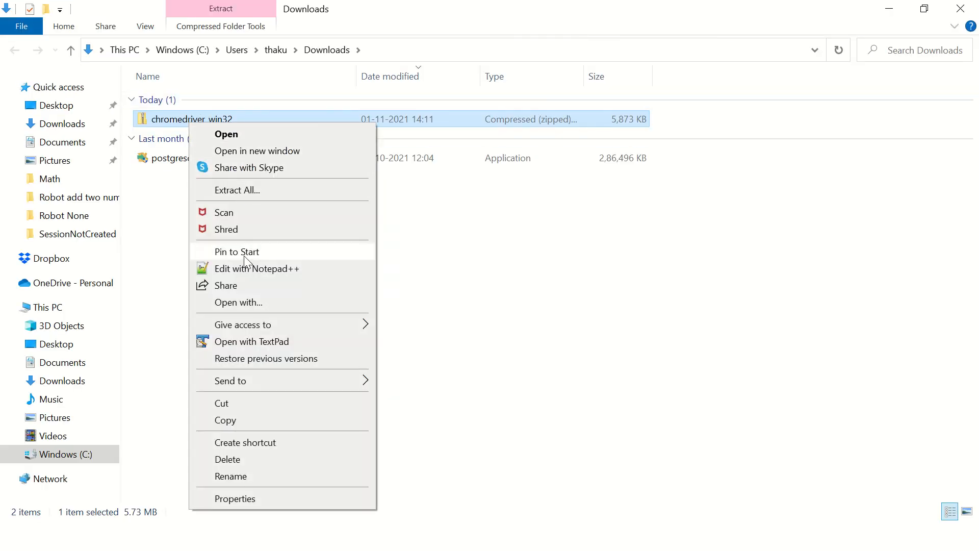
click(237, 190)
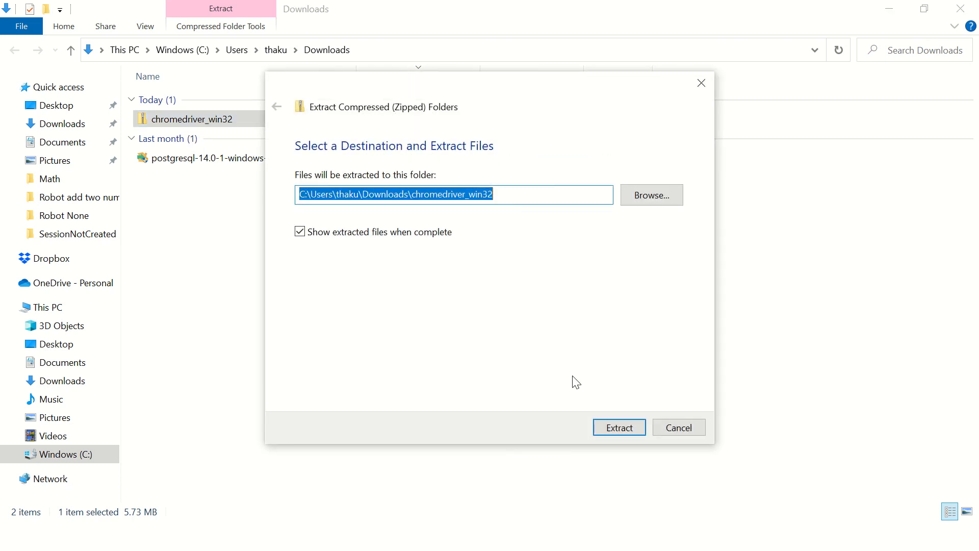
click(619, 427)
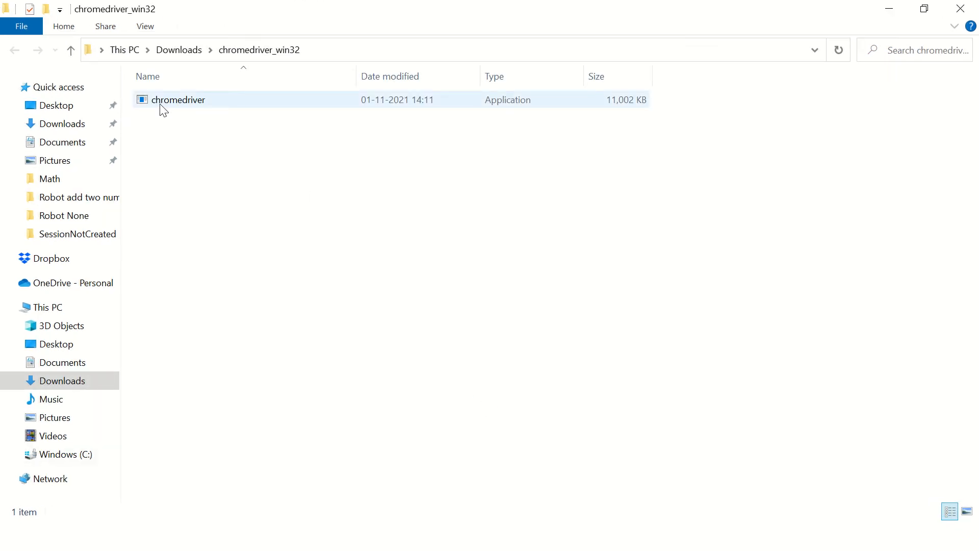
mouse_move(216, 98)
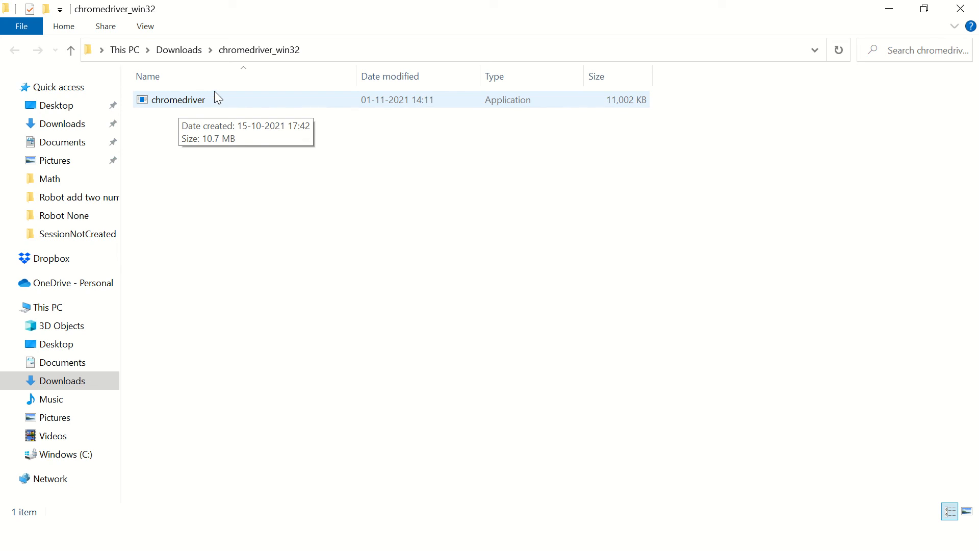
key(alt+Tab)
key(alt+Tab)
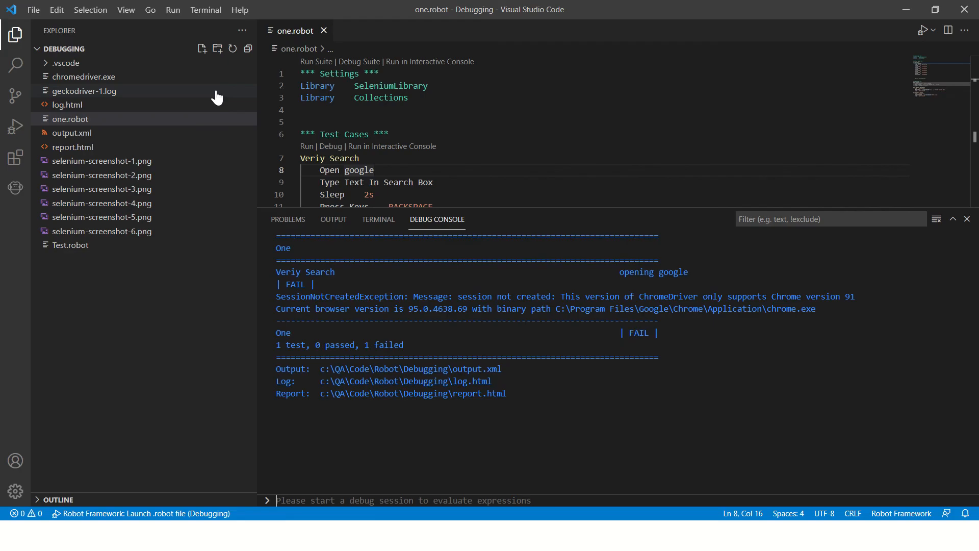
Reveal one.robot's Debugging folder in File Explorer and locate the old chromedriver file
right_click(73, 120)
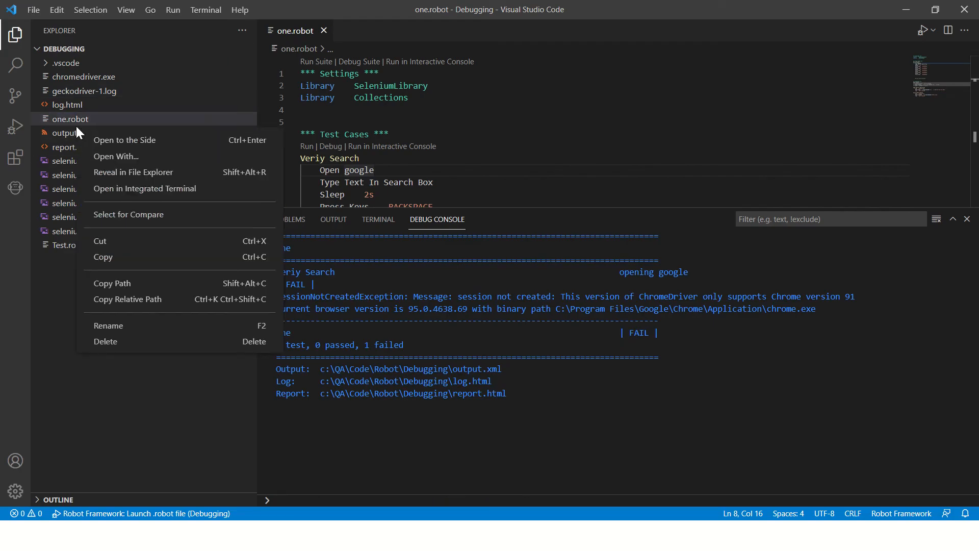
click(147, 175)
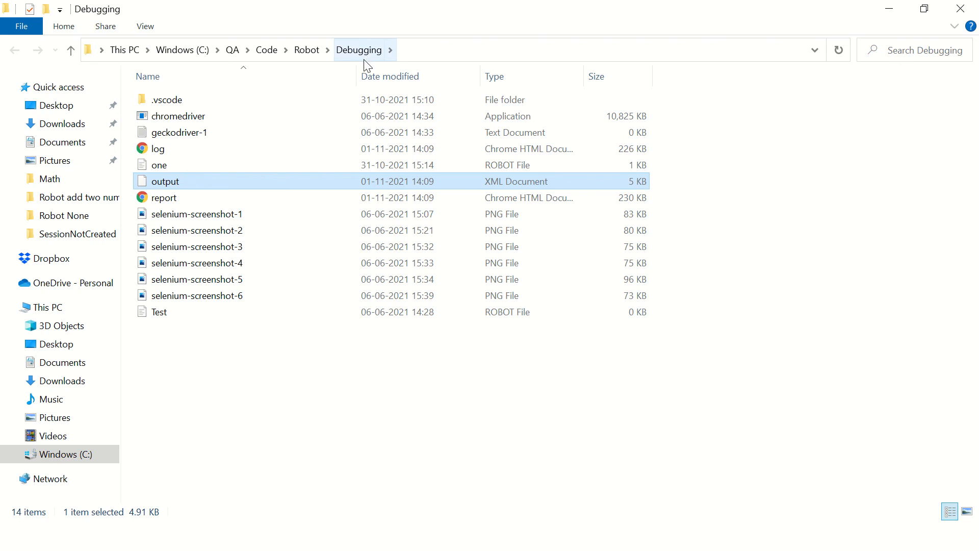
click(204, 120)
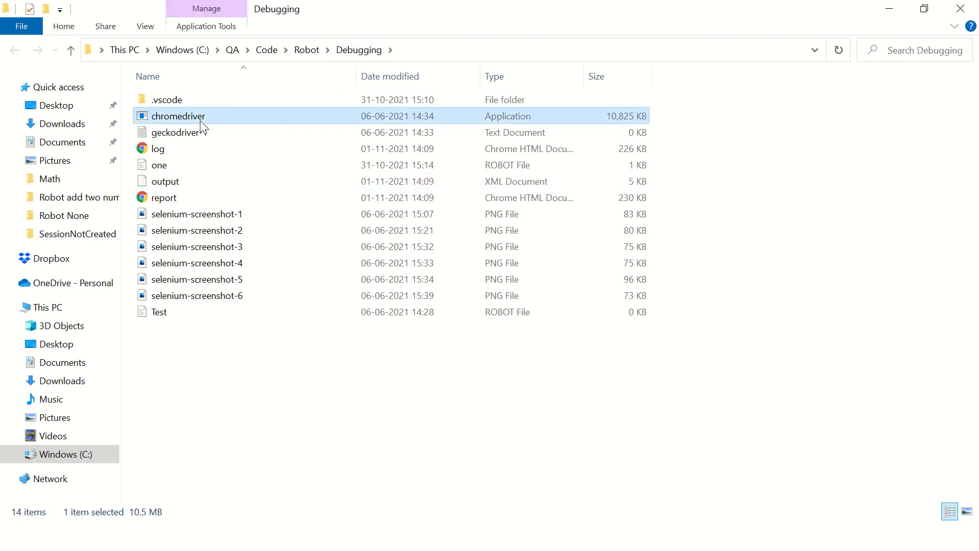
click(204, 121)
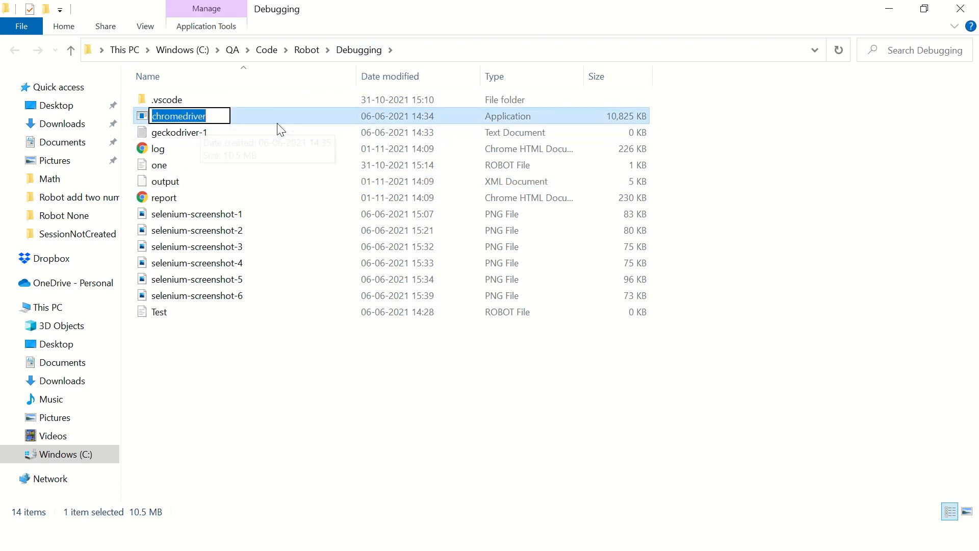
click(911, 50)
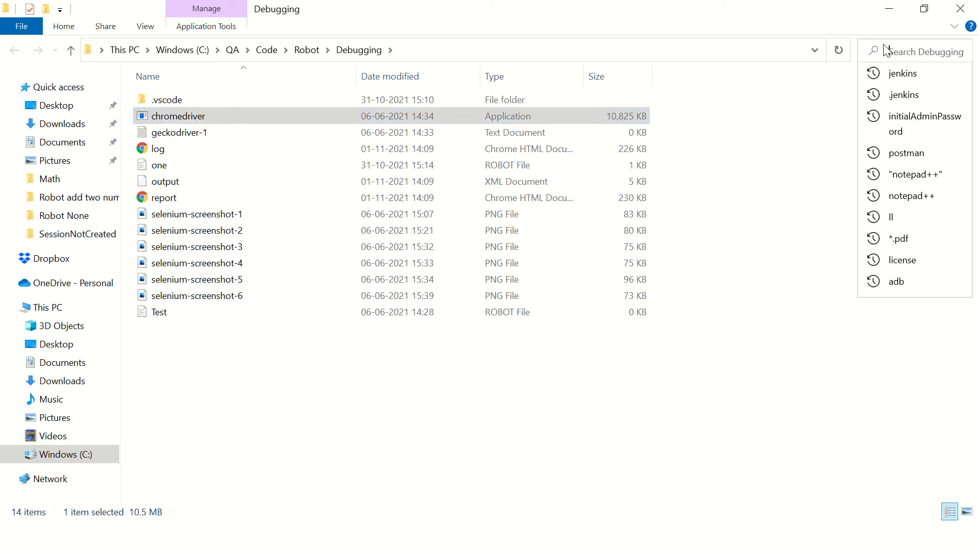
key(ctrl+v)
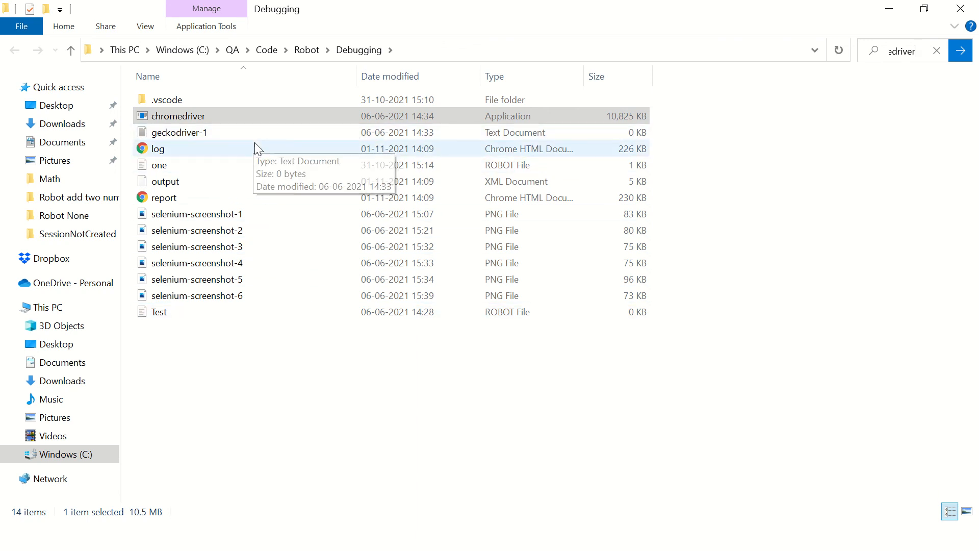
click(189, 116)
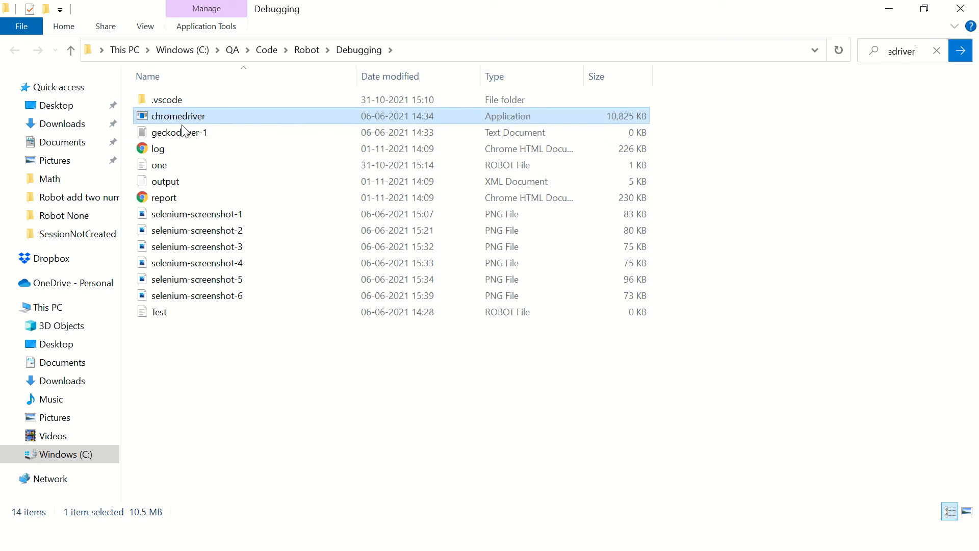
Copy the newly downloaded chromedriver from Downloads\chromedriver_win32
key(alt+Tab)
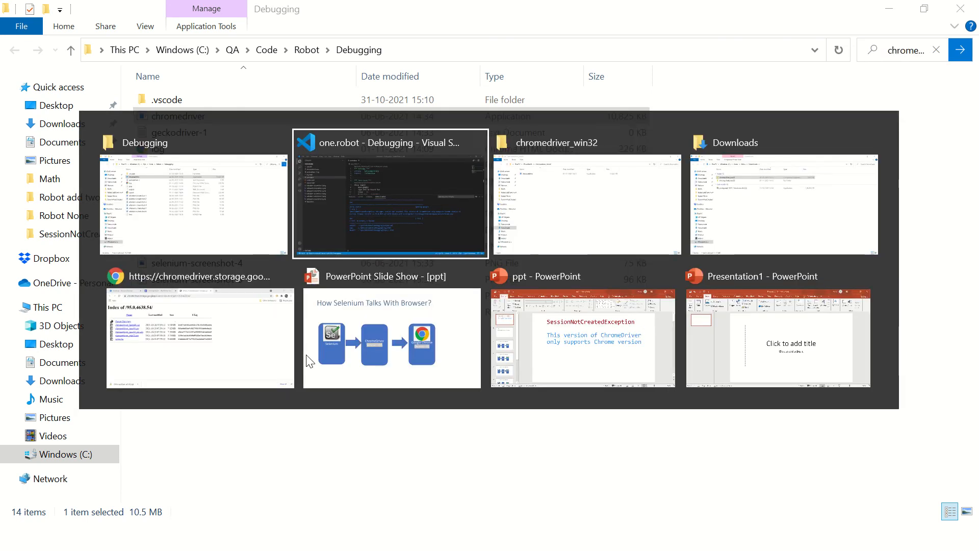
key(Tab)
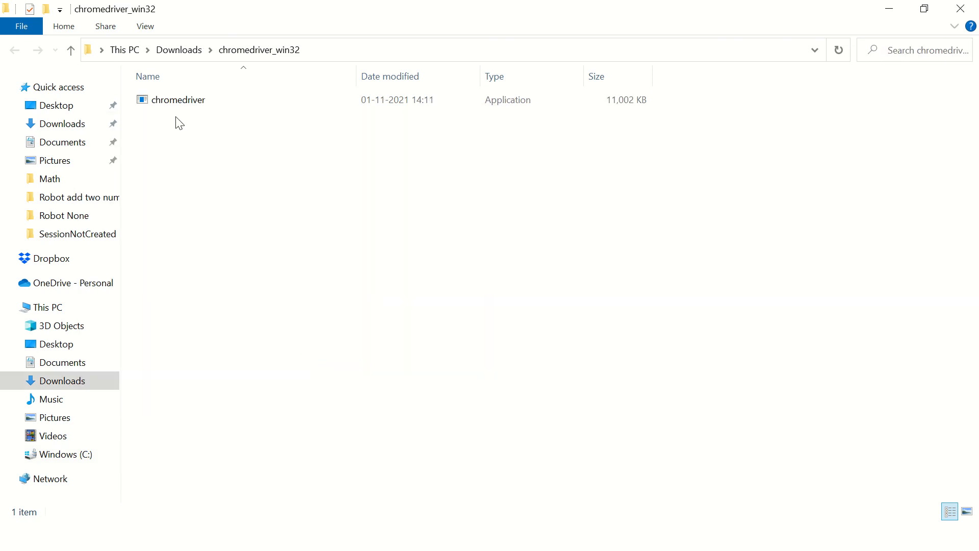
click(181, 101)
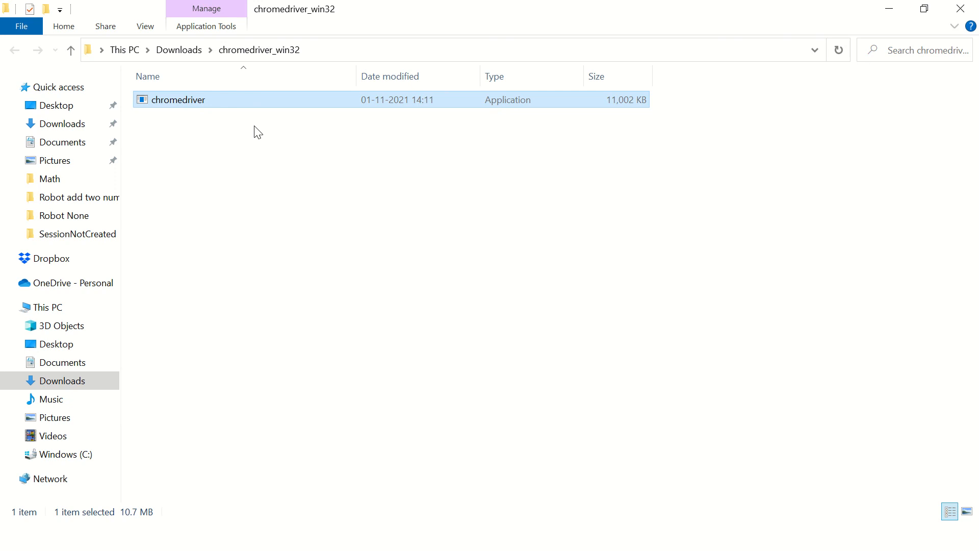
key(alt+Tab)
key(alt+Tab)
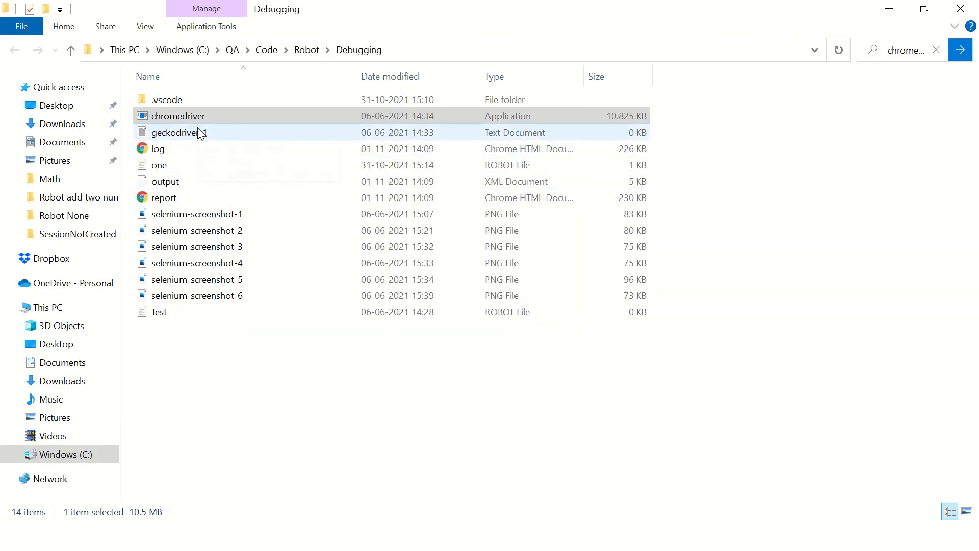
Rename the old driver to chromedriver_old and paste the new chromedriver into the Debugging folder
click(180, 132)
click(184, 116)
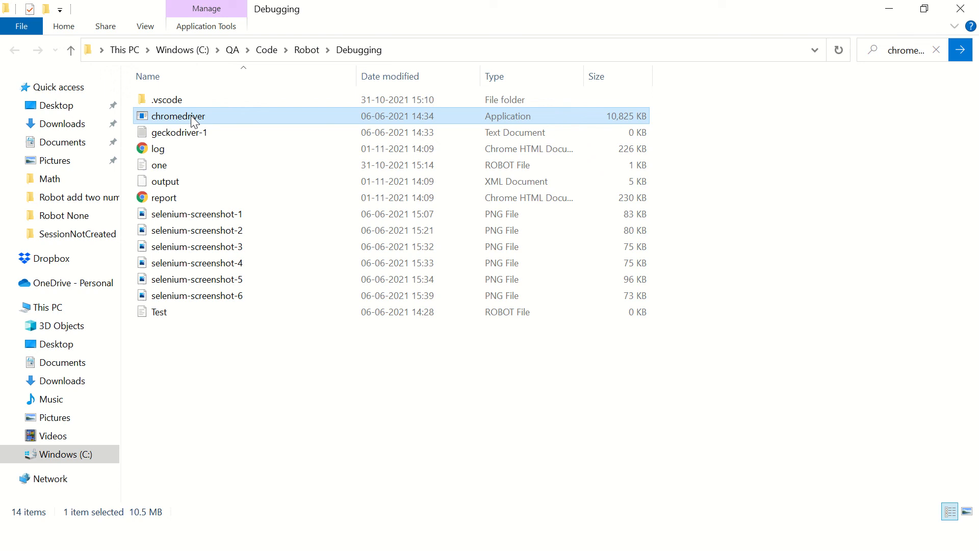
text(_old)
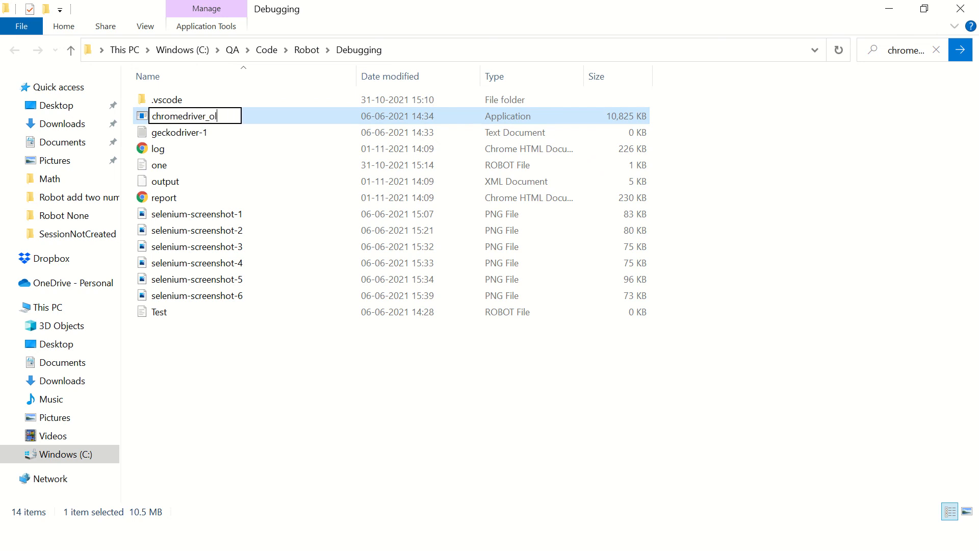
key(Return)
click(314, 352)
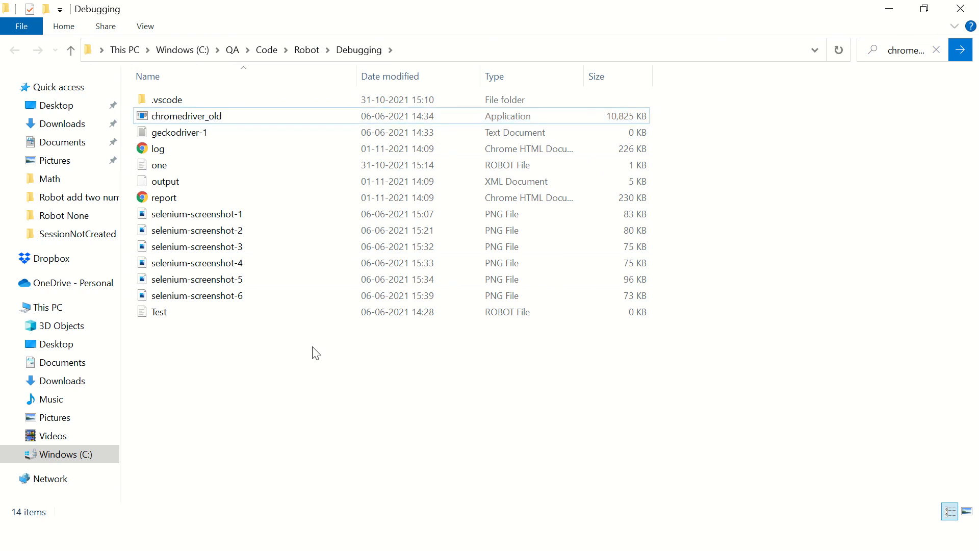
key(ctrl+v)
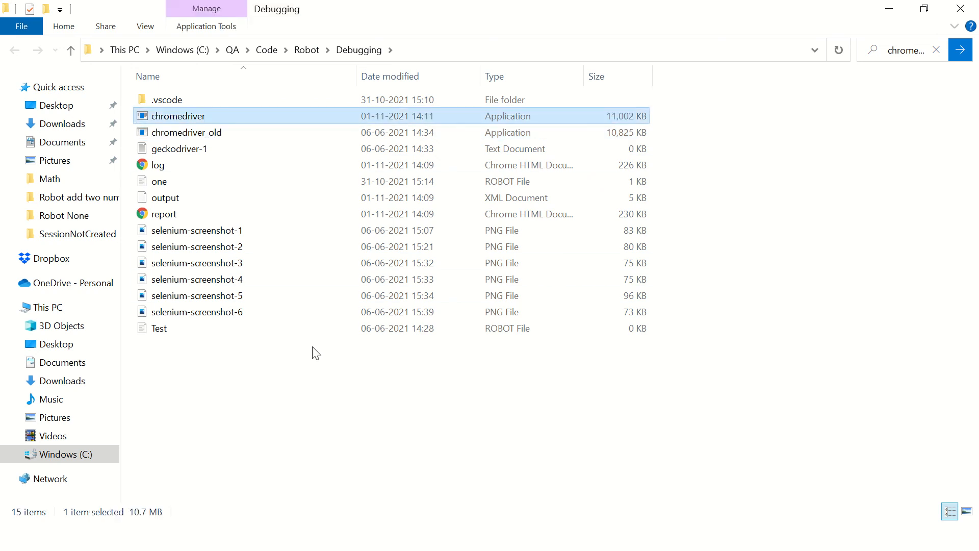
Rerun the Veriy Search test; it now fails with a '"keys" argument can not be empty' error
key(alt+Tab)
key(alt+Tab)
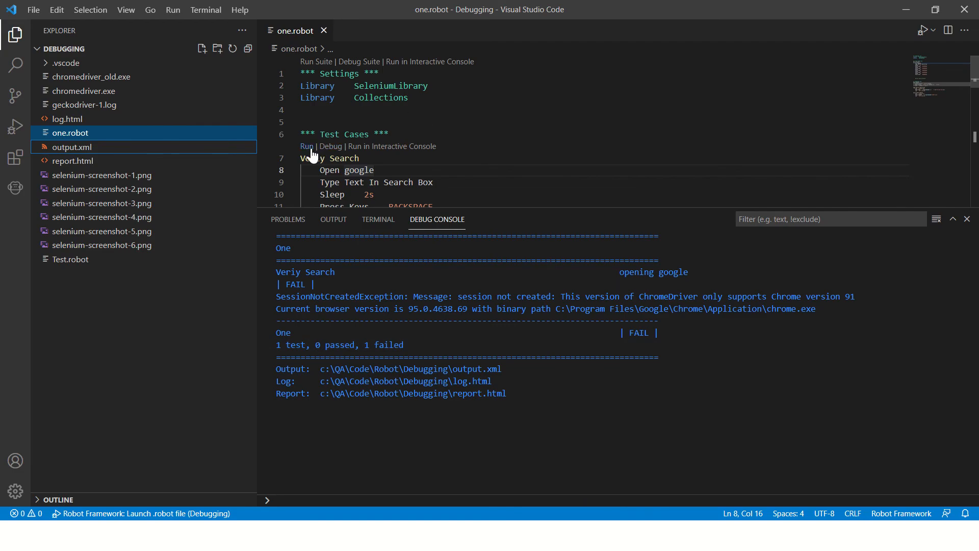
click(307, 146)
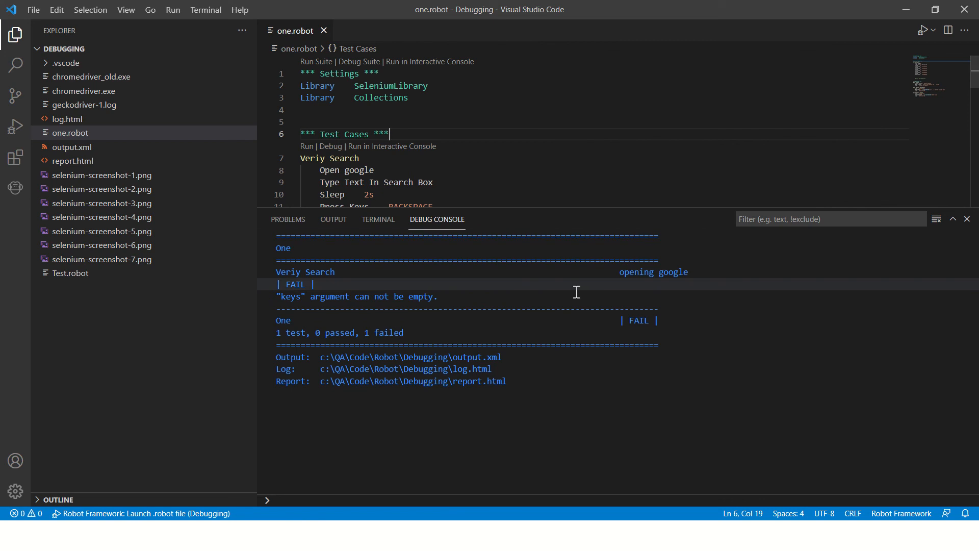
click(354, 297)
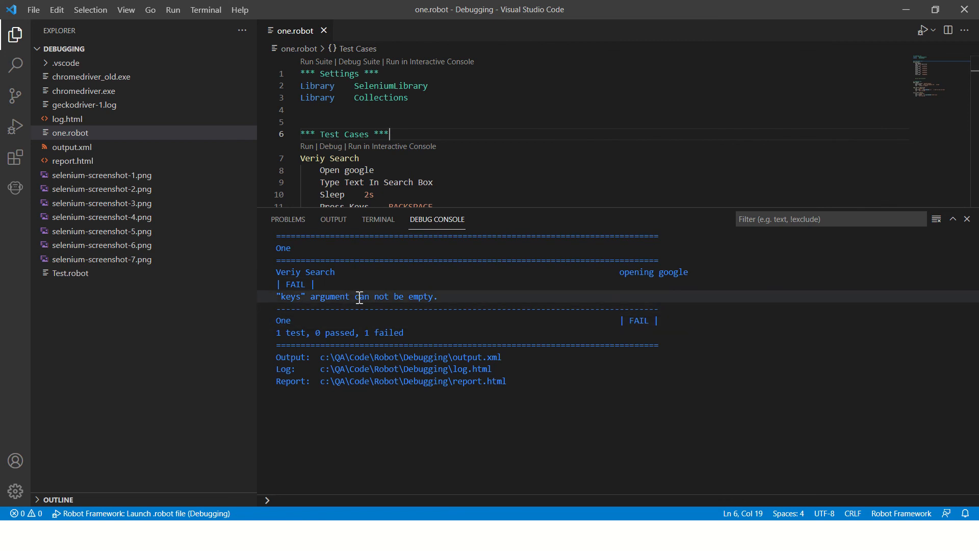
Switch to the ppt PowerPoint window showing the SessionNotCreatedException slide
key(alt+Tab)
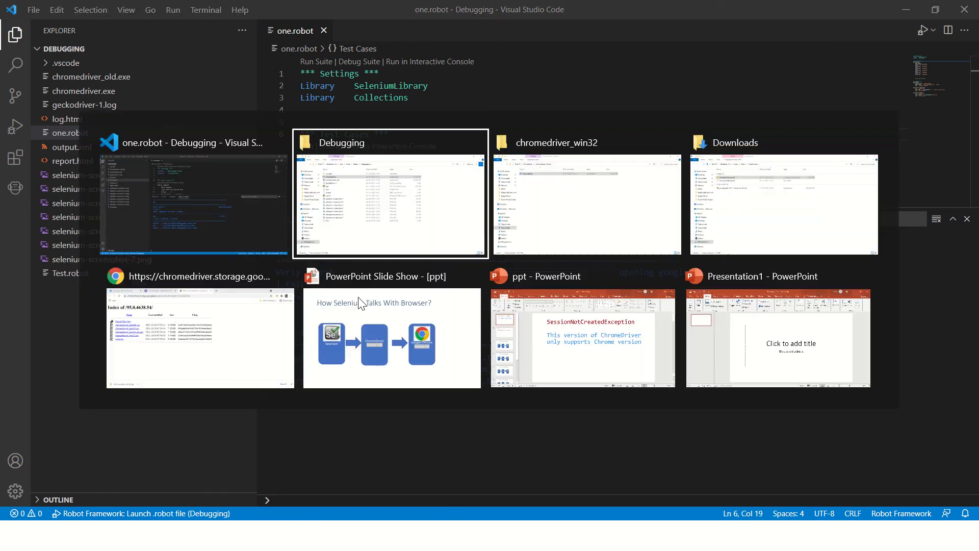
key(Tab)
key(Tab)
key(Tab)
key(Tab)
key(Tab)
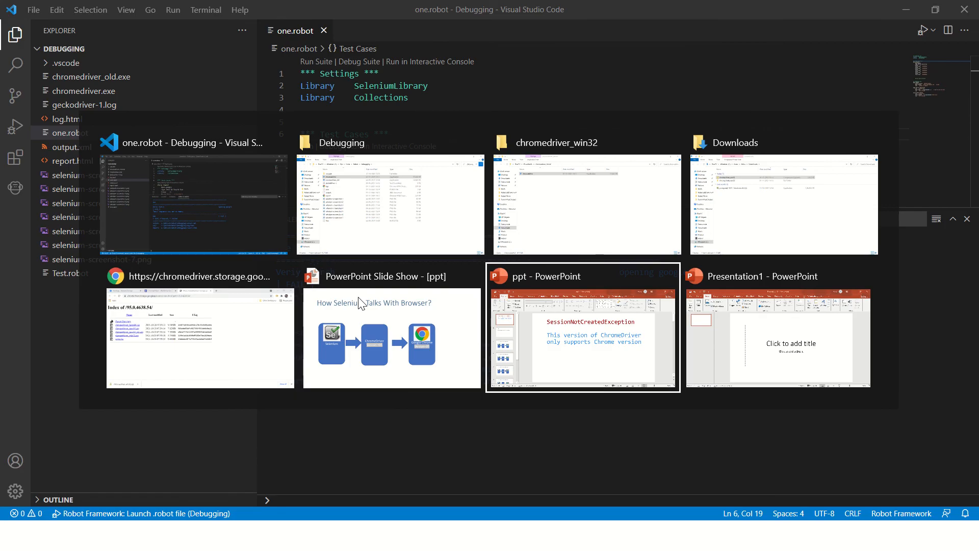
key(alt+Tab)
key(Tab)
key(Tab)
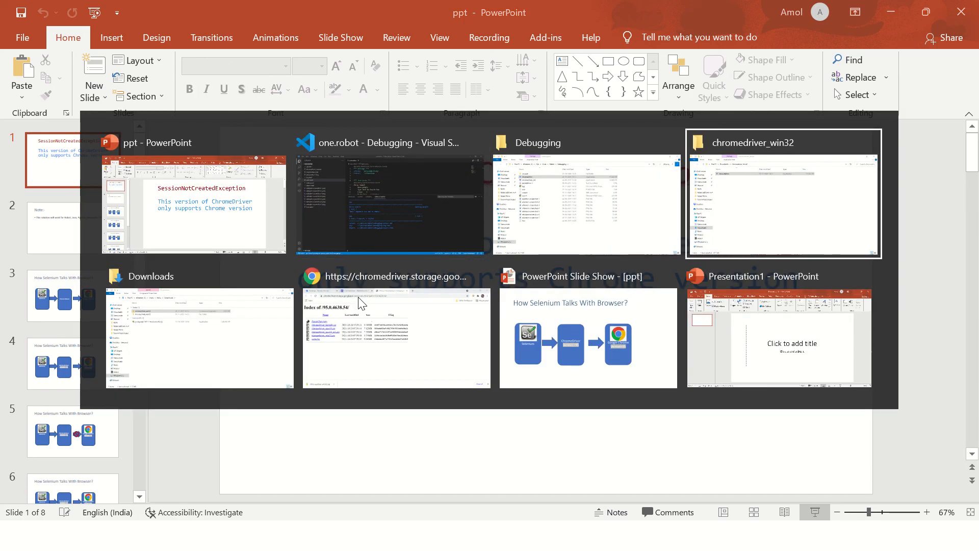